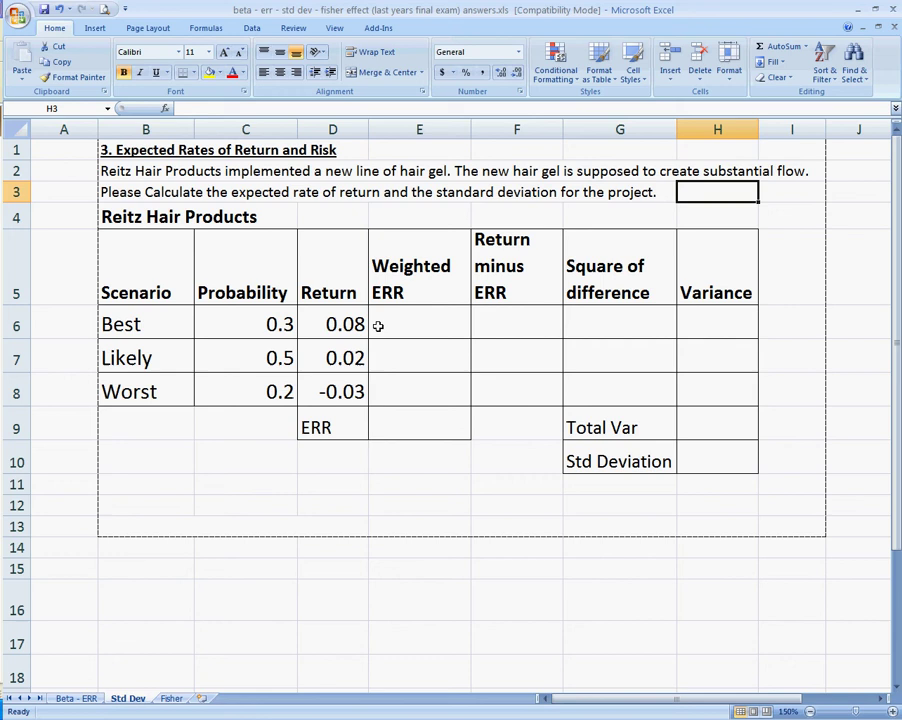
- Calculate the Best scenario's weighted ERR in E6 as probability times return with =C6*D6
{"action": "left_click_drag", "start_coordinate": [352, 324], "coordinate": [340, 390]}
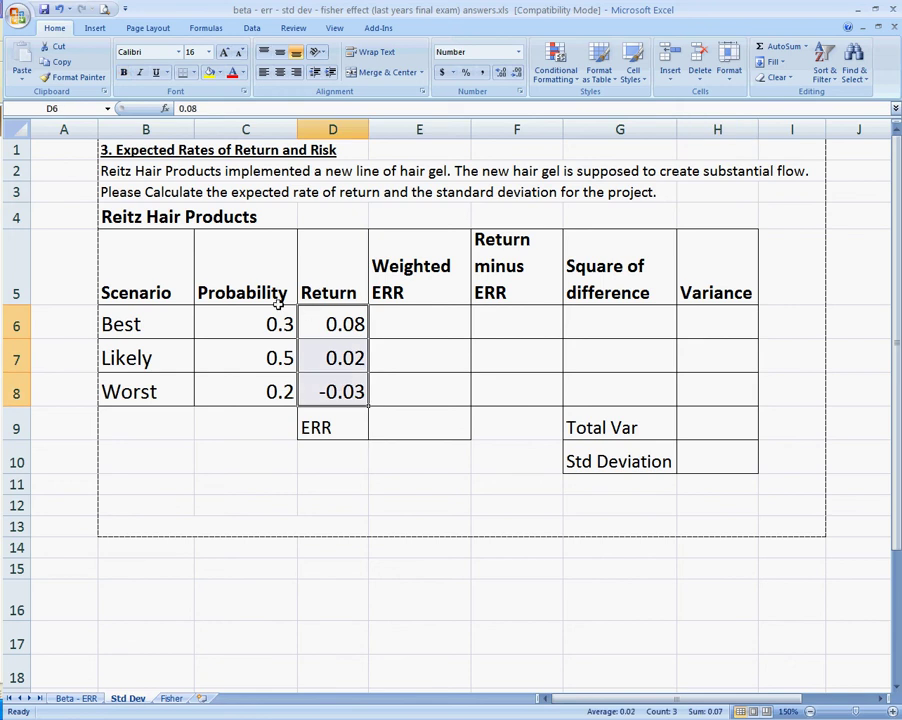
{"action": "left_click_drag", "start_coordinate": [254, 324], "coordinate": [245, 390]}
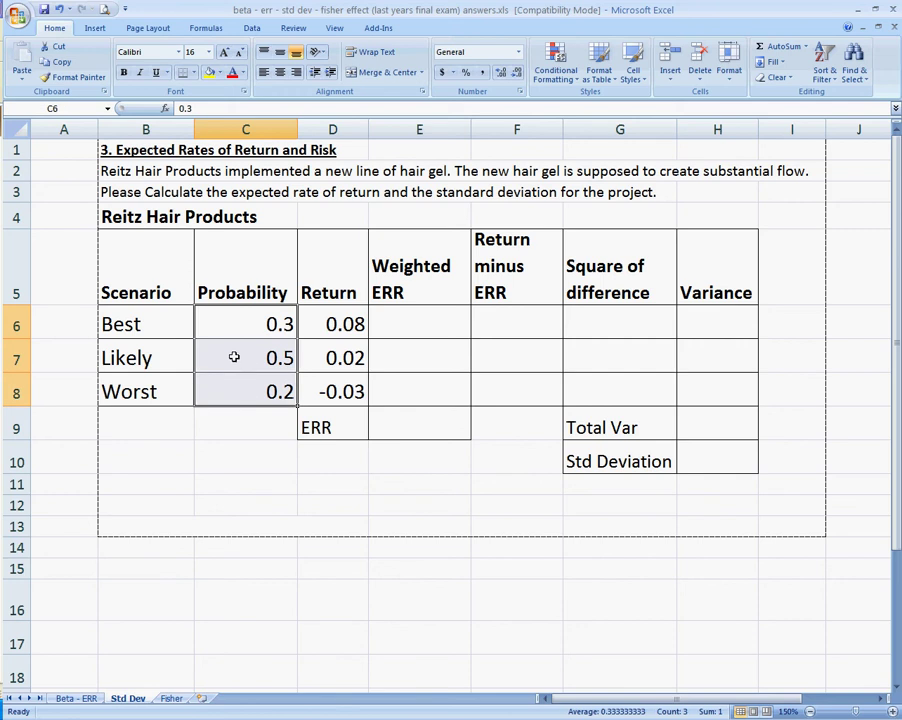
{"action": "left_click", "coordinate": [405, 322]}
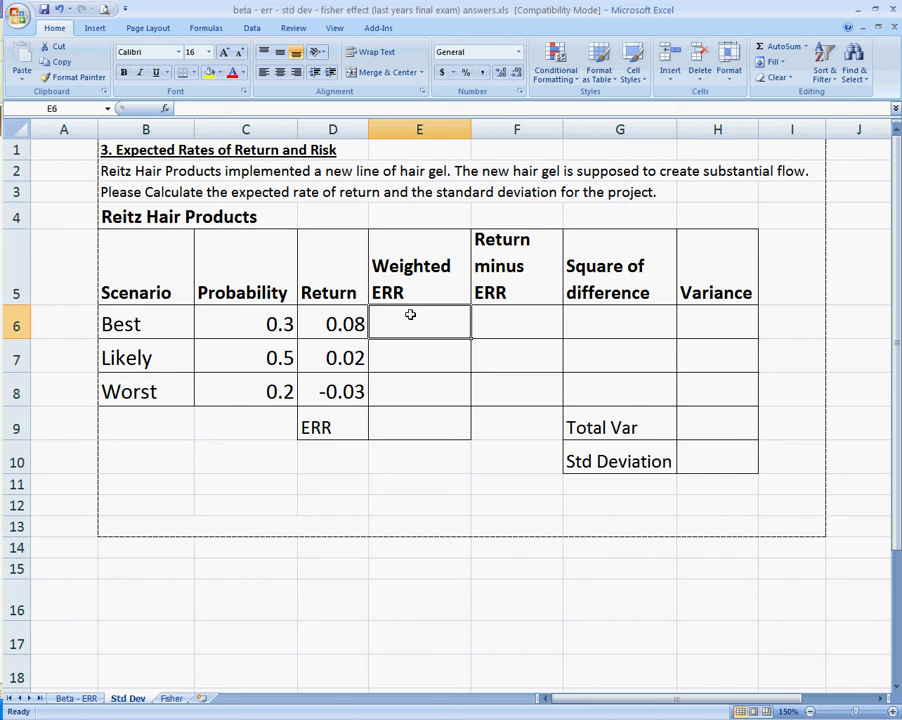
{"action": "left_click", "coordinate": [386, 276]}
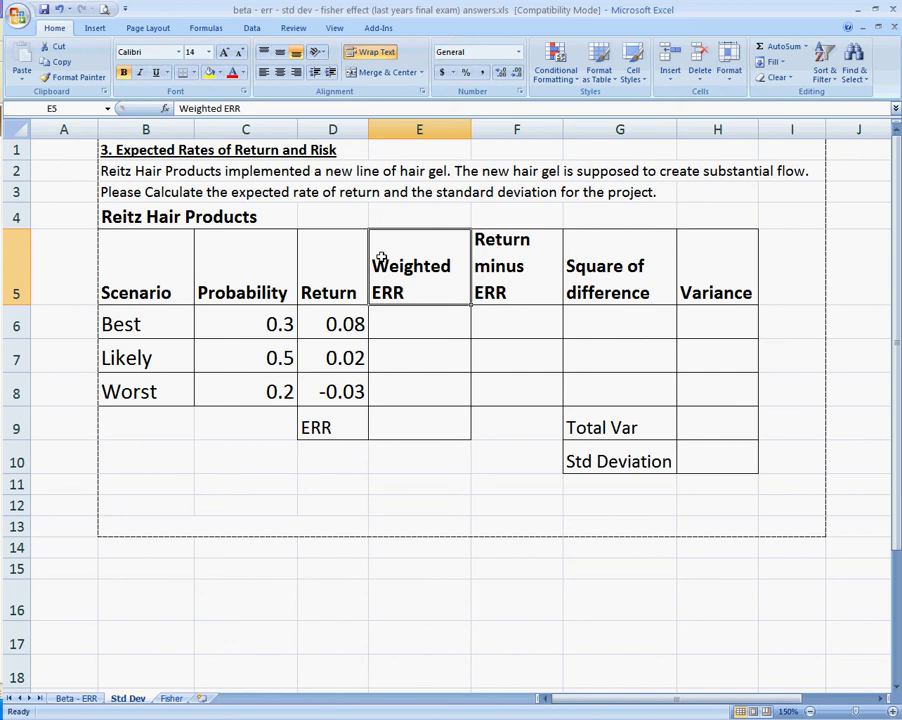
{"action": "key", "text": "Down"}
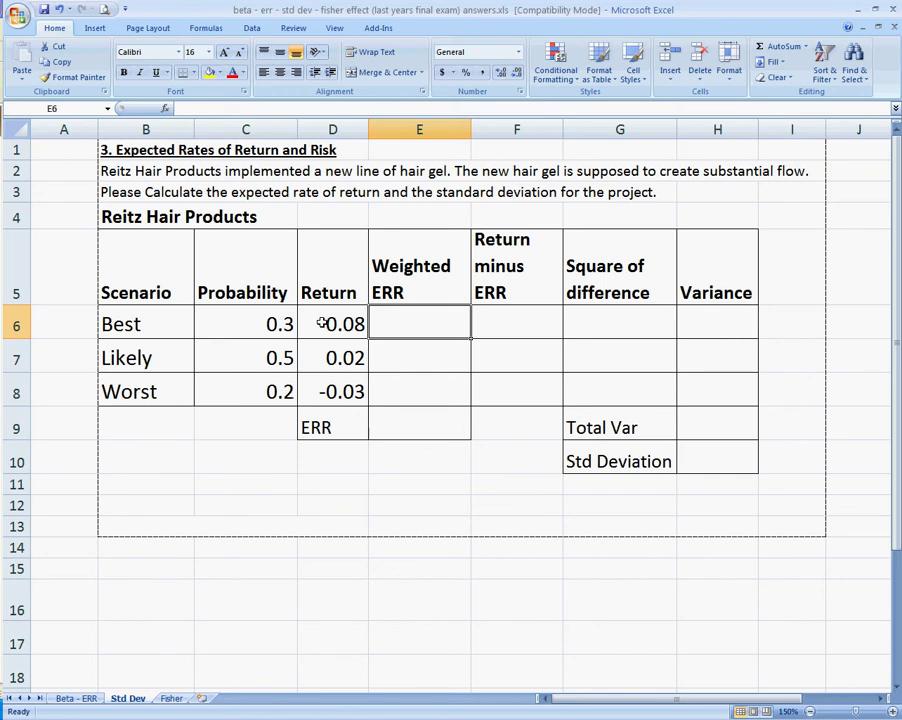
{"action": "type", "text": "="}
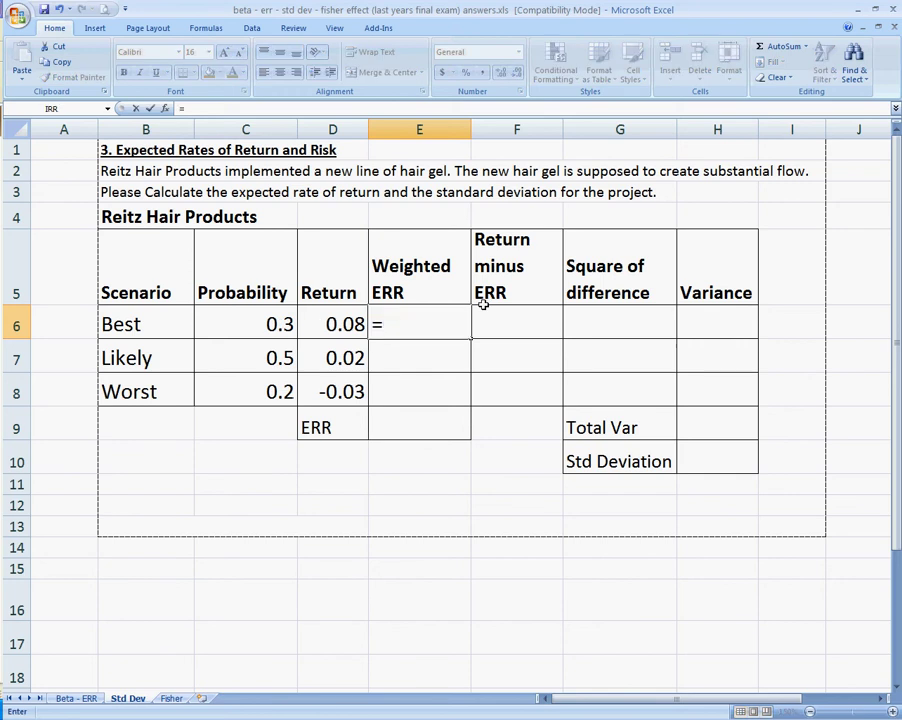
{"action": "key", "text": "Left"}
{"action": "key", "text": "Left"}
{"action": "type", "text": "*"}
{"action": "key", "text": "Left"}
{"action": "key", "text": "Return"}
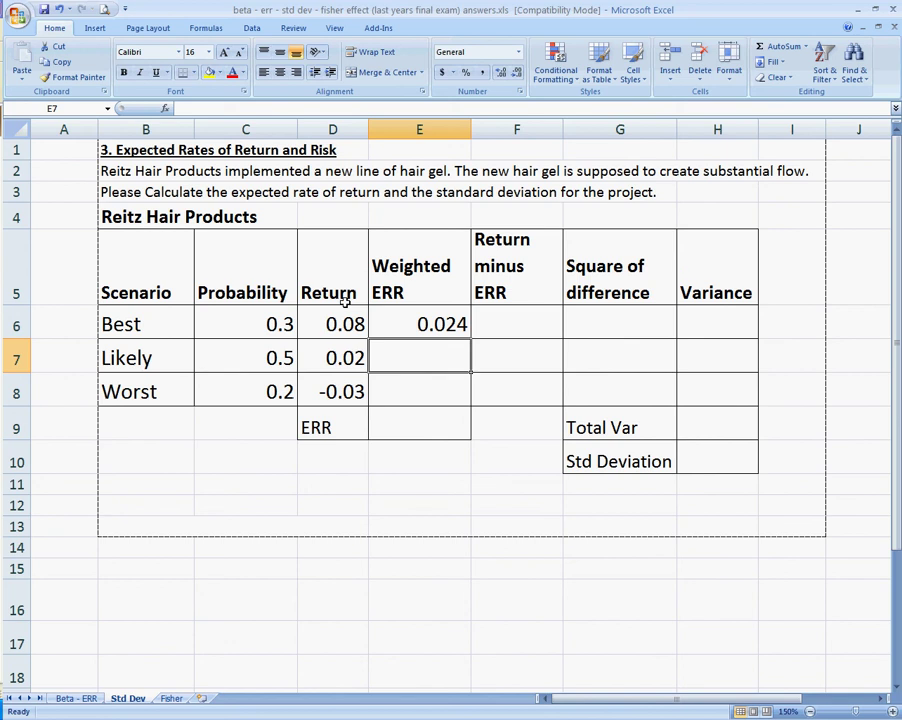
- Calculate the Likely scenario's weighted ERR in E7 as return times probability with =D7*C7
{"action": "type", "text": "="}
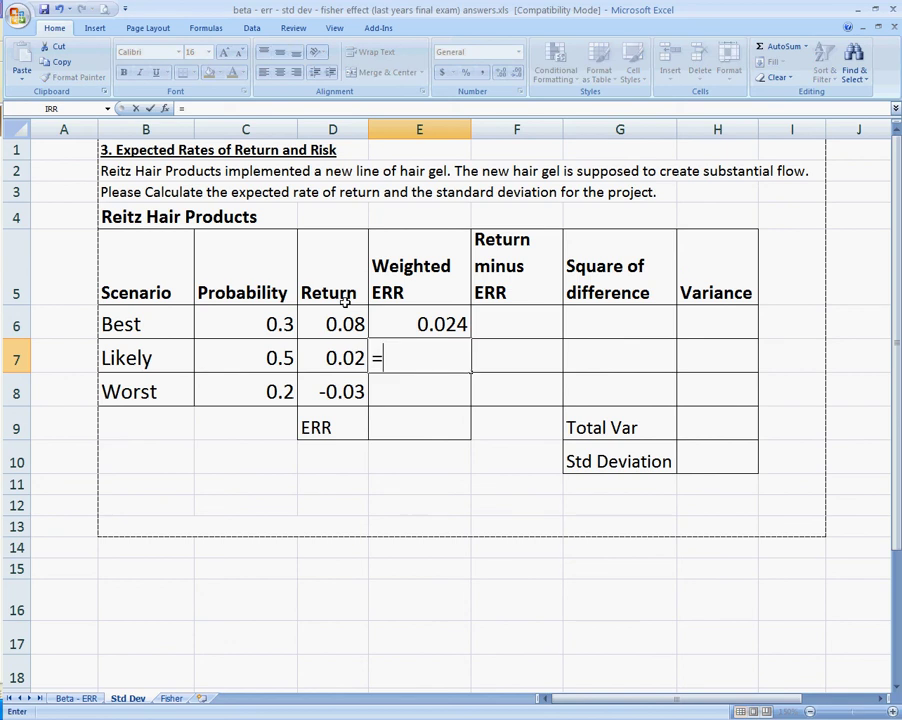
{"action": "key", "text": "Left"}
{"action": "type", "text": "*"}
{"action": "key", "text": "Left"}
{"action": "key", "text": "Left"}
{"action": "key", "text": "Return"}
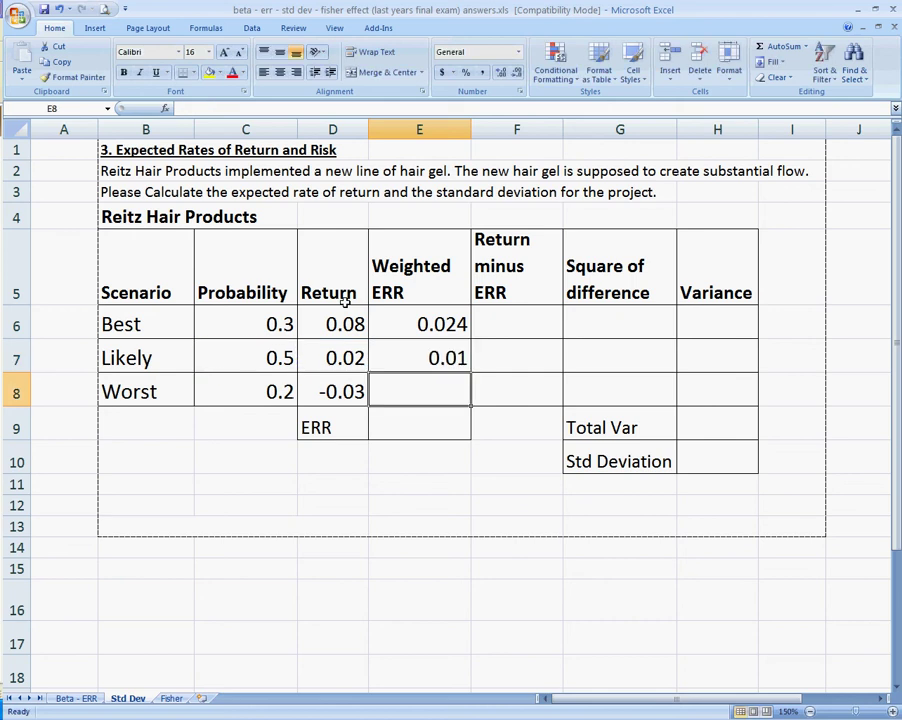
- Calculate the Worst scenario's weighted ERR in E8 as return times probability with =D8*C8
{"action": "type", "text": "="}
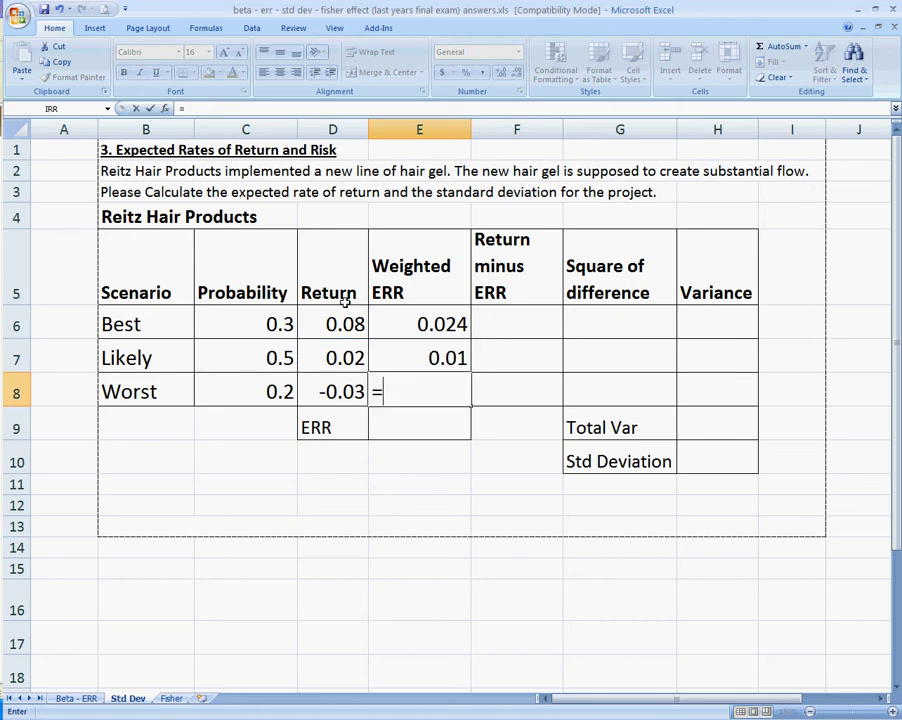
{"action": "key", "text": "Left"}
{"action": "type", "text": "-"}
{"action": "key", "text": "BackSpace"}
{"action": "type", "text": "*"}
{"action": "key", "text": "Left"}
{"action": "key", "text": "Left"}
{"action": "key", "text": "Return"}
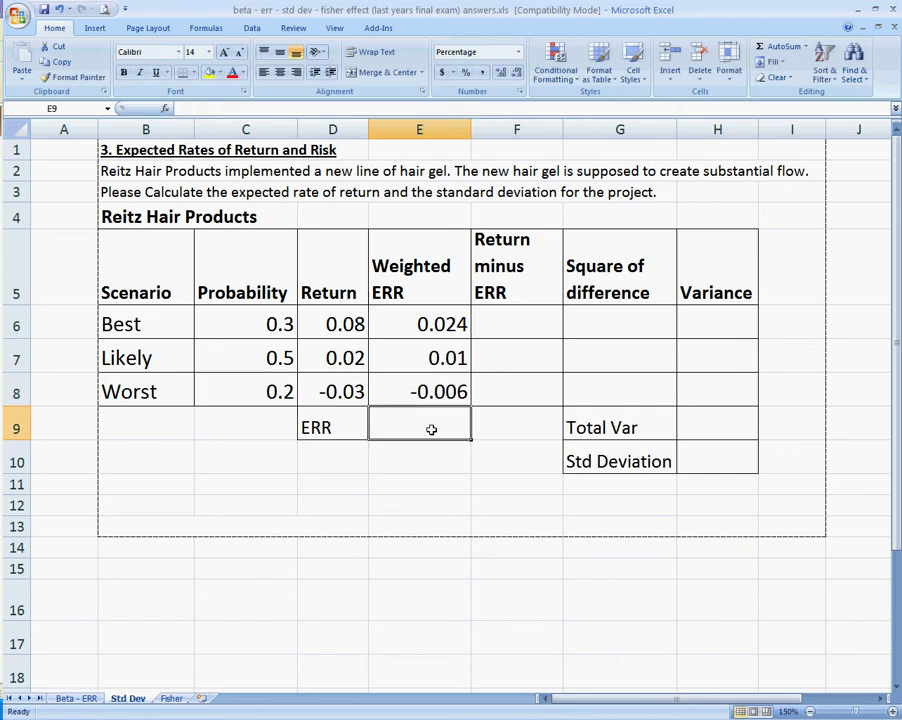
- Sum the weighted returns into the ERR cell E9 with =SUM(E6:E8) and display the percentage to two decimals
{"action": "type", "text": "=sum("}
{"action": "key", "text": "Up"}
{"action": "key", "text": "shift+Up"}
{"action": "key", "text": "shift+Up"}
{"action": "type", "text": ")"}
{"action": "key", "text": "Return"}
{"action": "left_click", "coordinate": [431, 428]}
{"action": "left_click", "coordinate": [501, 74]}
{"action": "left_click", "coordinate": [501, 74]}
{"action": "left_click", "coordinate": [378, 480]}
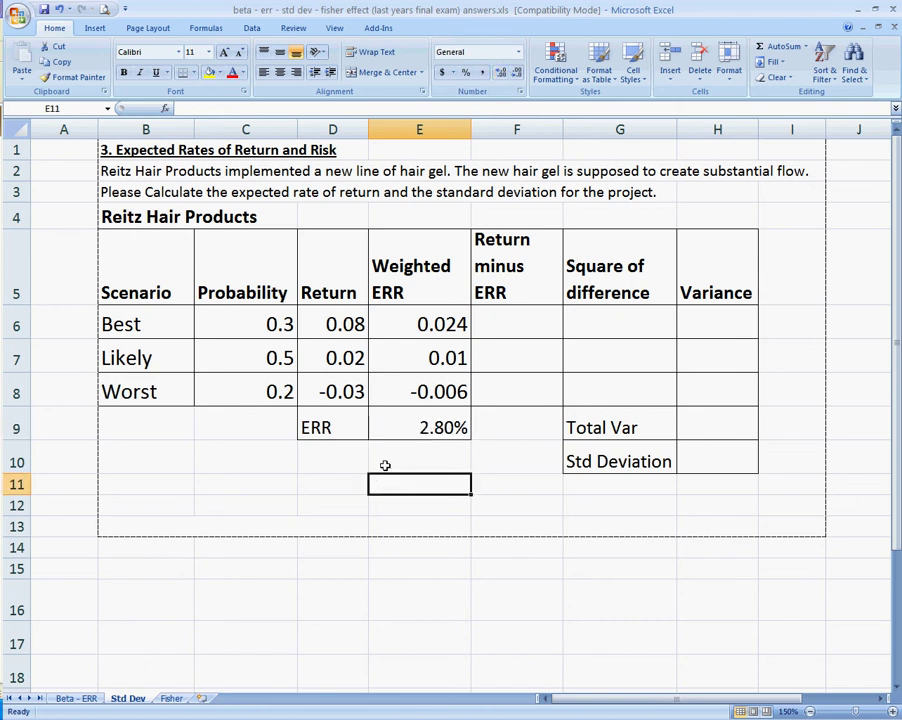
- Enter the Best scenario's return minus ERR in F6 as =D6-$E$9, with an absolute reference to the ERR cell
{"action": "left_click", "coordinate": [488, 326]}
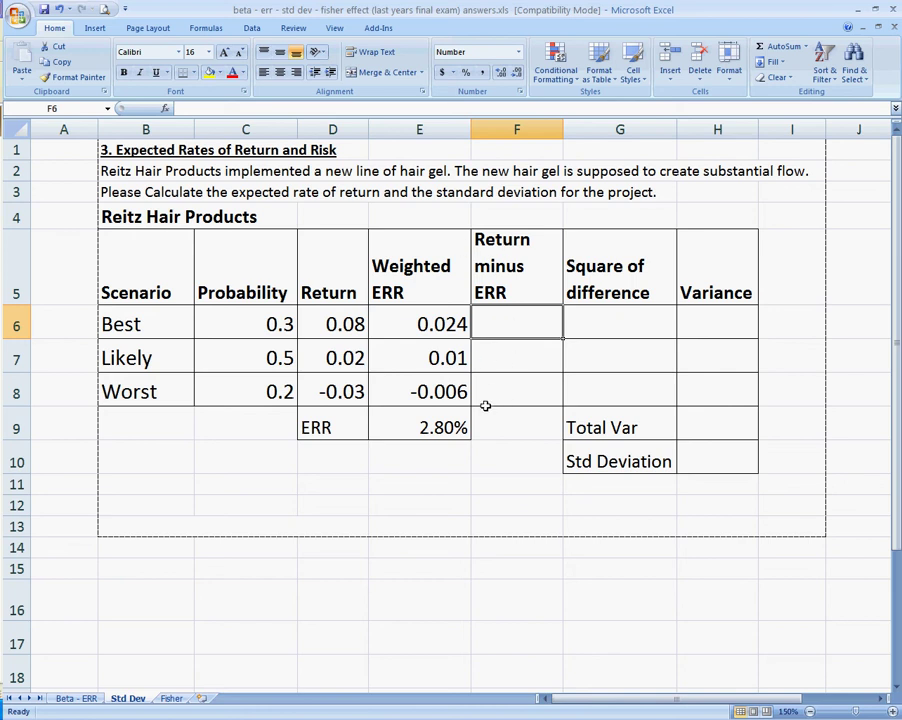
{"action": "left_click", "coordinate": [440, 428]}
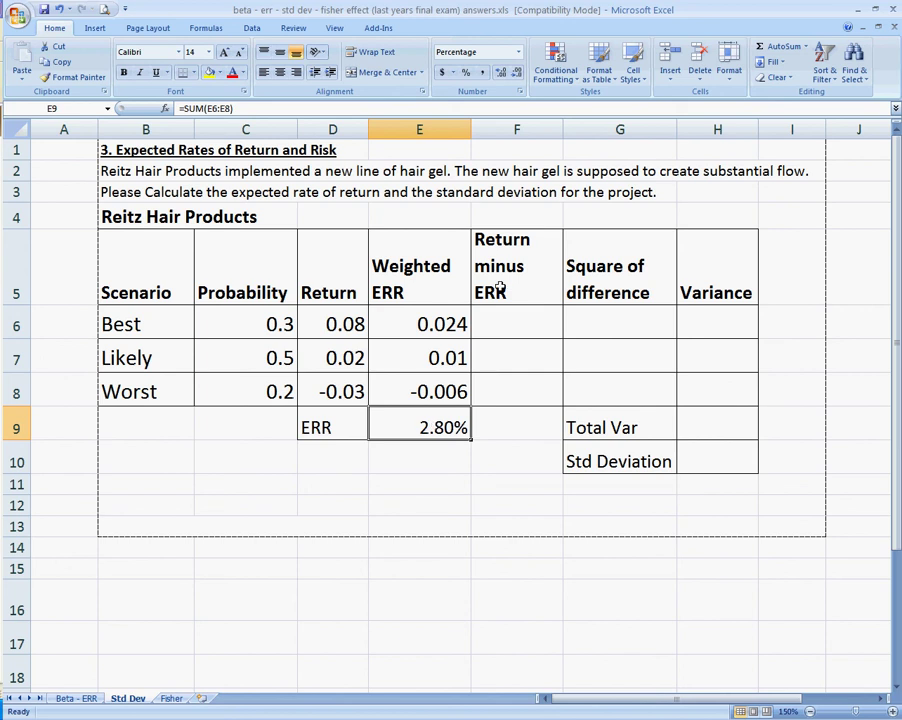
{"action": "left_click", "coordinate": [491, 337]}
{"action": "type", "text": "="}
{"action": "left_click", "coordinate": [348, 324]}
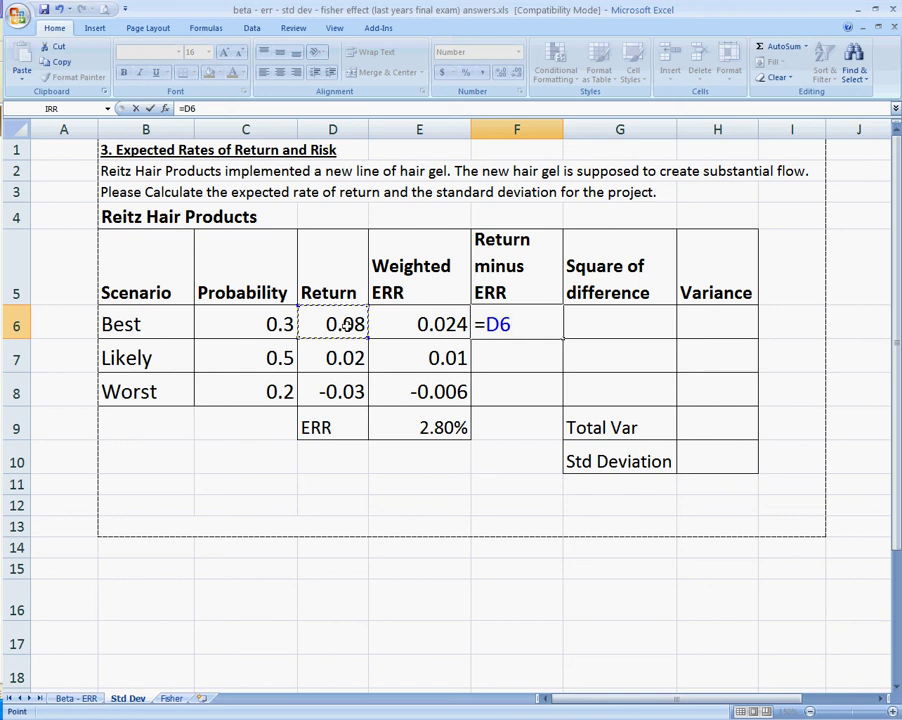
{"action": "type", "text": "-"}
{"action": "left_click", "coordinate": [427, 430]}
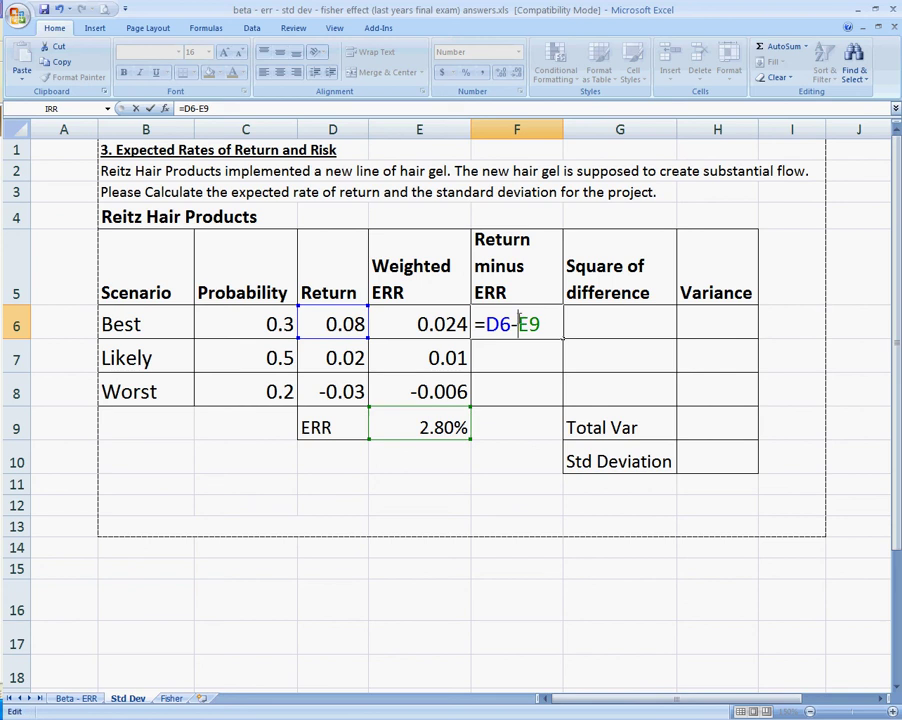
{"action": "key", "text": "F4"}
{"action": "key", "text": "F4"}
{"action": "key", "text": "F4"}
{"action": "key", "text": "F4"}
{"action": "key", "text": "Return"}
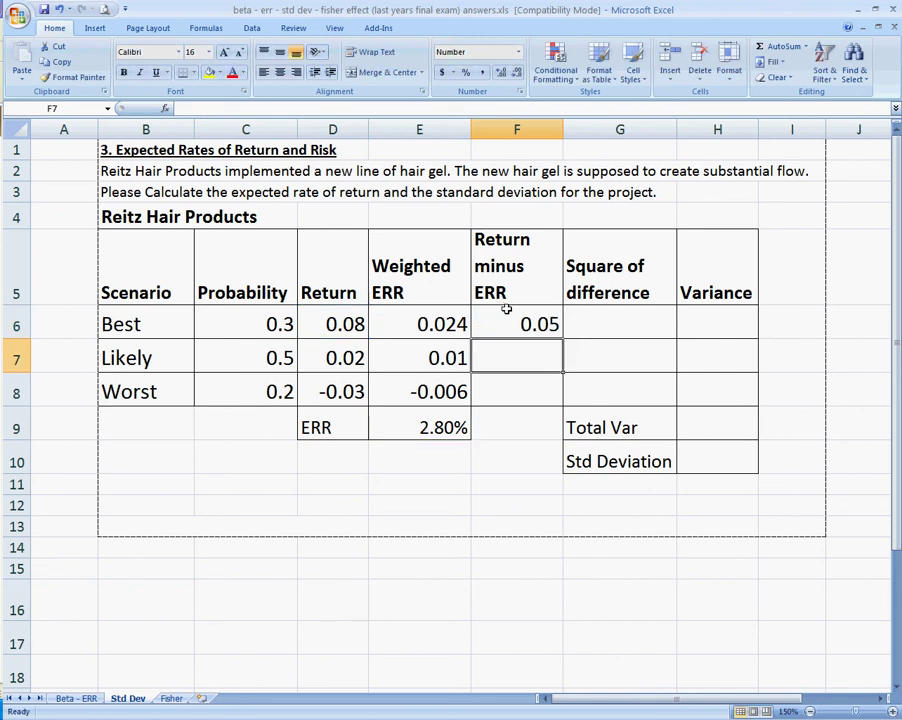
- Fill the return minus ERR formula from F6 down to F8 and show the values to three decimals
{"action": "left_click", "coordinate": [530, 321]}
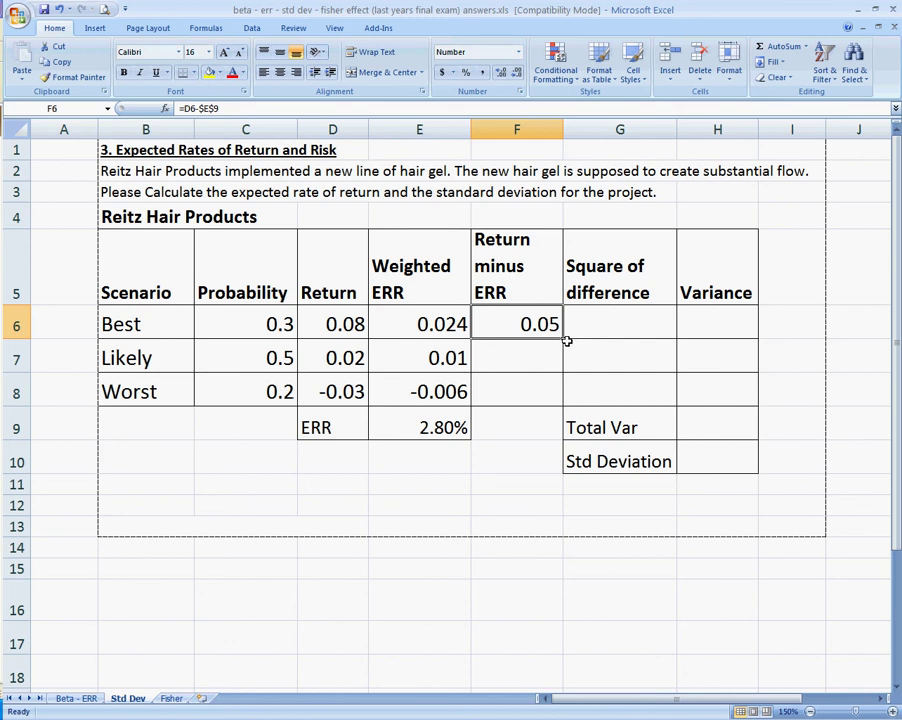
{"action": "left_click_drag", "start_coordinate": [562, 340], "coordinate": [535, 398]}
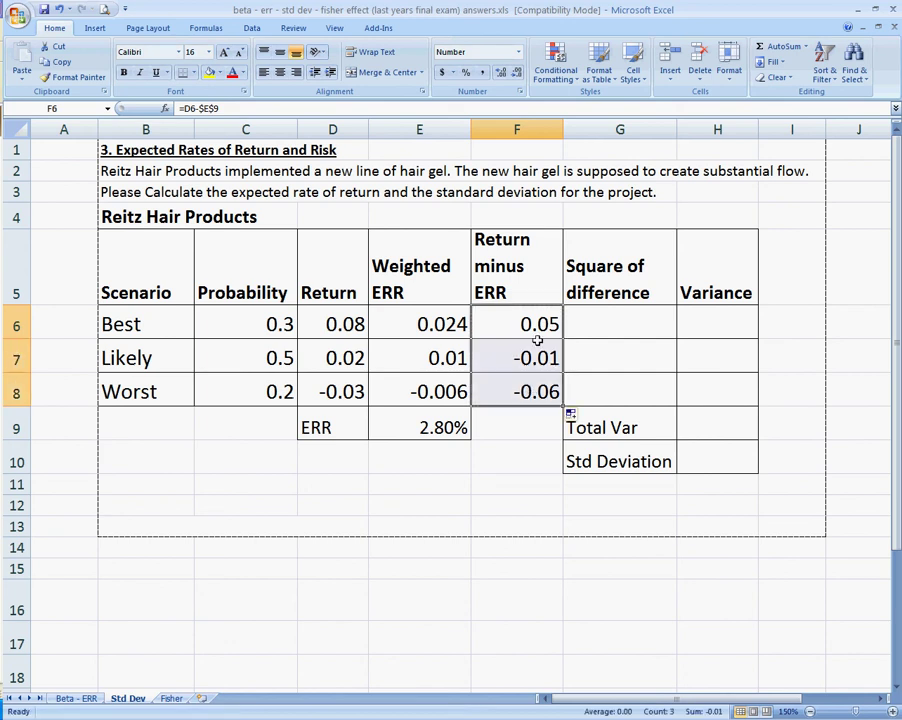
{"action": "left_click", "coordinate": [500, 74]}
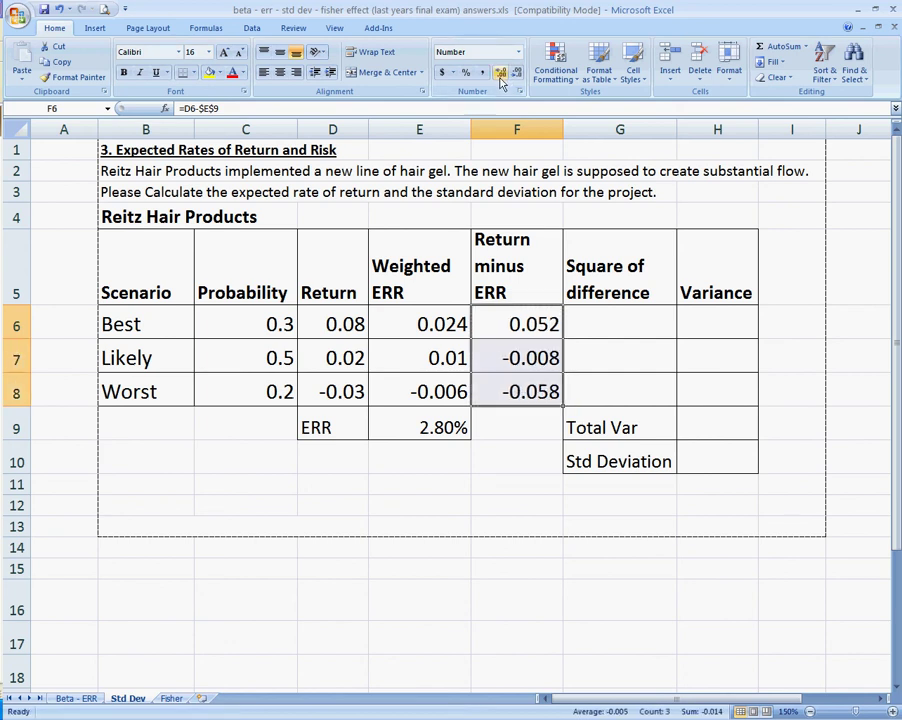
- Square the Best scenario's difference in G6 with =F6*F6 and fill the formula down to G8
{"action": "left_click", "coordinate": [626, 323]}
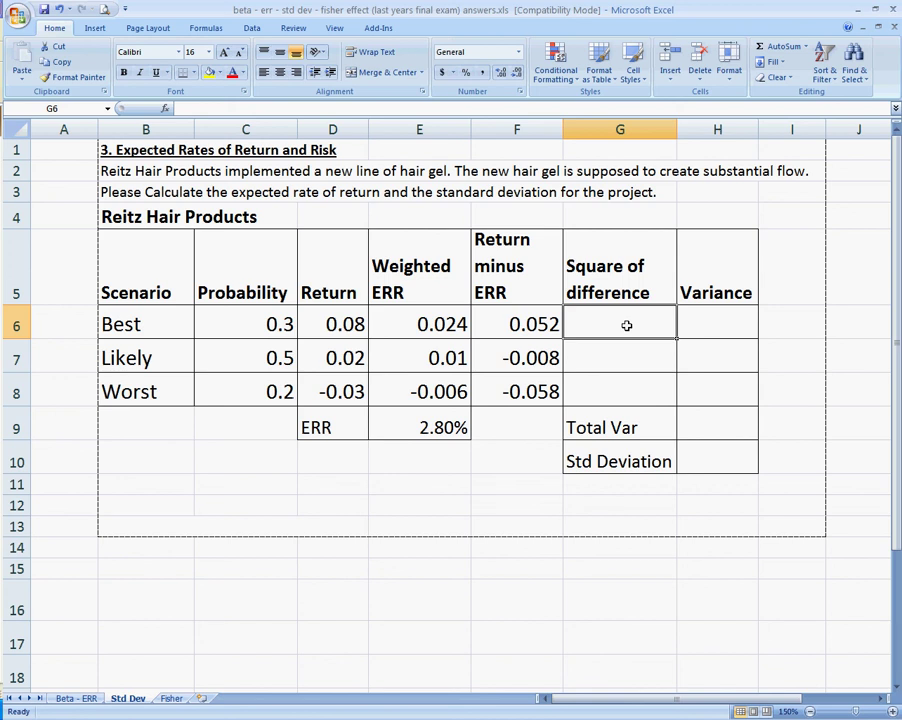
{"action": "type", "text": "="}
{"action": "key", "text": "Left"}
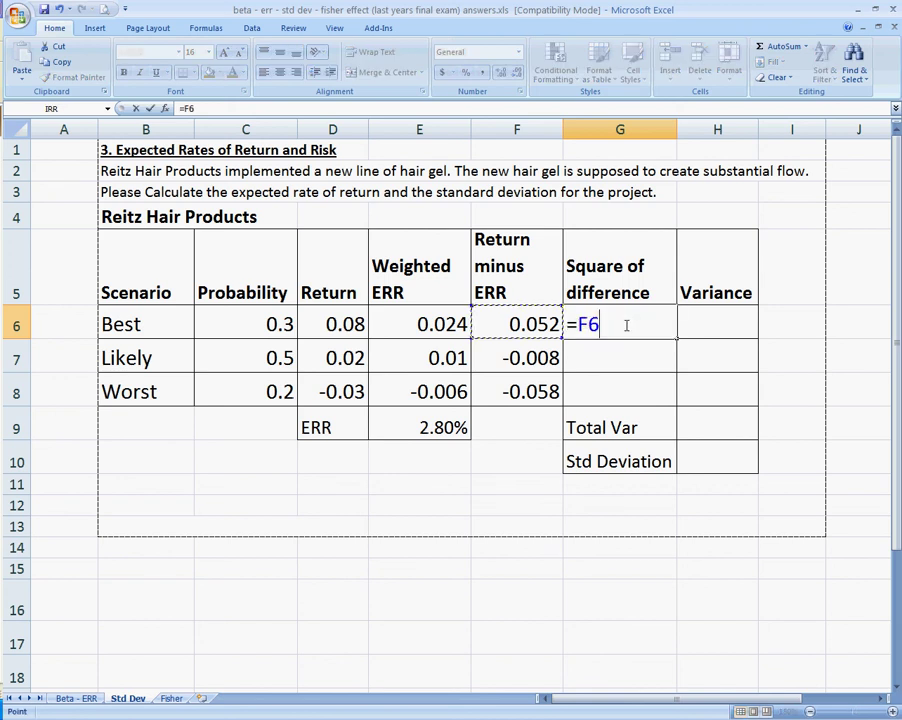
{"action": "type", "text": "*"}
{"action": "key", "text": "Left"}
{"action": "key", "text": "Return"}
{"action": "left_click", "coordinate": [662, 323]}
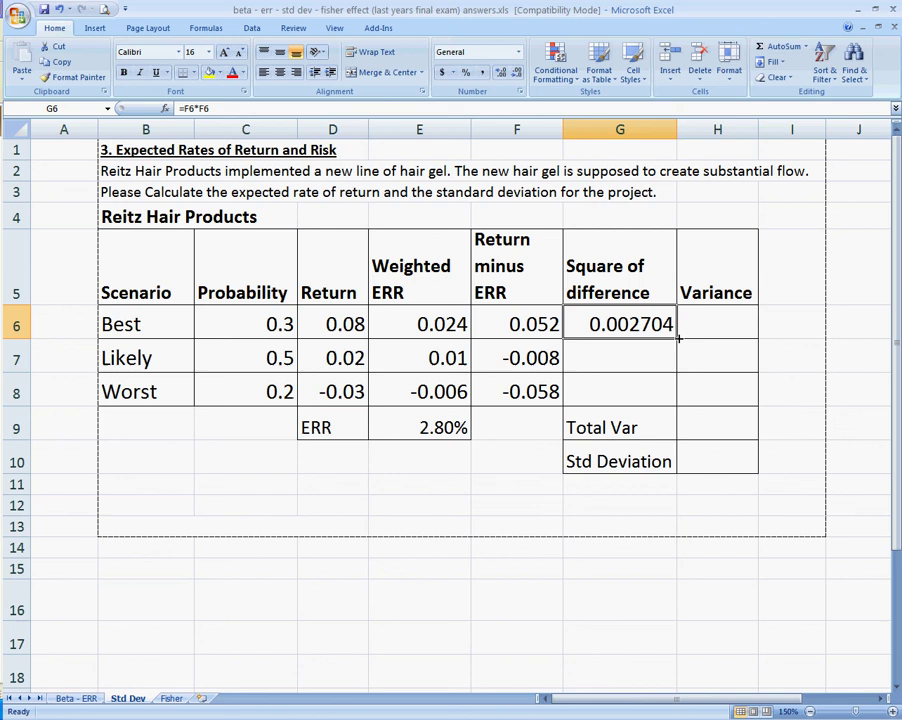
{"action": "left_click_drag", "start_coordinate": [678, 340], "coordinate": [666, 385]}
- Calculate the Best scenario's variance in H6 as squared difference times probability with =G6*C6
{"action": "left_click", "coordinate": [696, 318]}
{"action": "type", "text": "="}
{"action": "left_click", "coordinate": [630, 323]}
{"action": "type", "text": "*"}
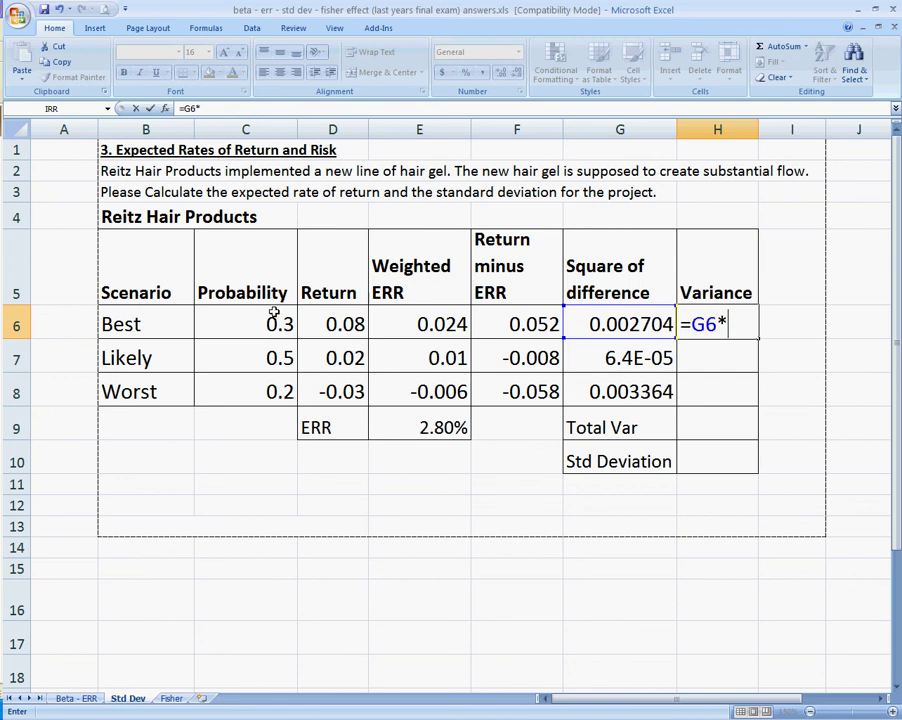
{"action": "left_click", "coordinate": [280, 319]}
{"action": "key", "text": "Return"}
{"action": "scroll", "coordinate": [282, 316], "scroll_direction": "down", "scroll_amount": 1}
{"action": "scroll", "coordinate": [662, 267], "scroll_direction": "up", "scroll_amount": 1}
- Fill the variance formula from H6 down to H8 and show the values to five decimals in a widened column H
{"action": "left_click", "coordinate": [748, 332]}
{"action": "left_click_drag", "start_coordinate": [757, 338], "coordinate": [731, 400]}
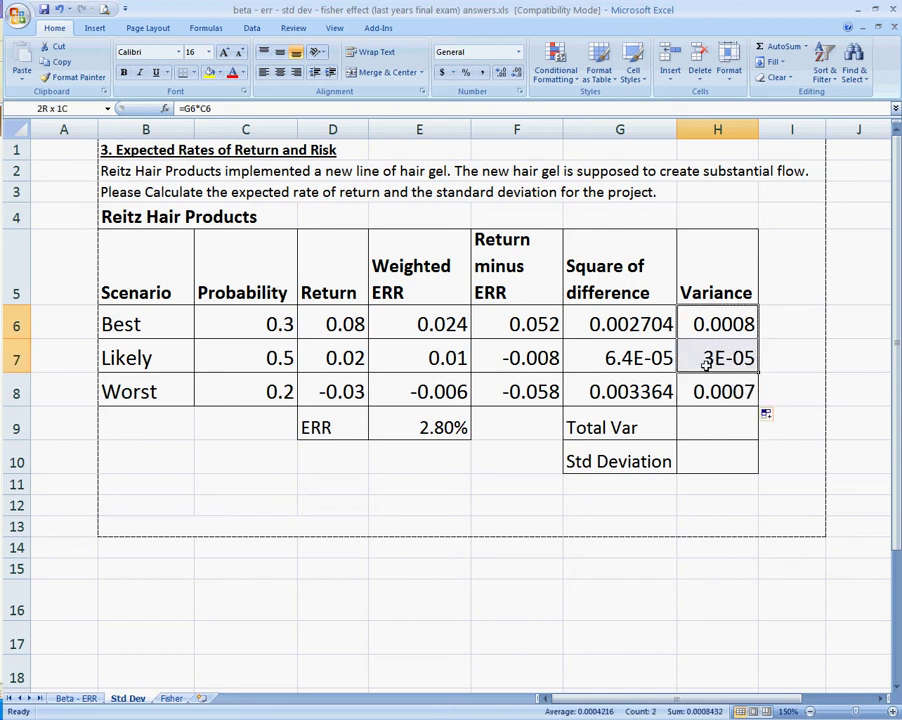
{"action": "left_click", "coordinate": [500, 76]}
{"action": "left_click_drag", "start_coordinate": [758, 130], "coordinate": [778, 131]}
- Total the three scenario variances in the Total Var cell H9 by summing H6 through H8
{"action": "left_click", "coordinate": [739, 427]}
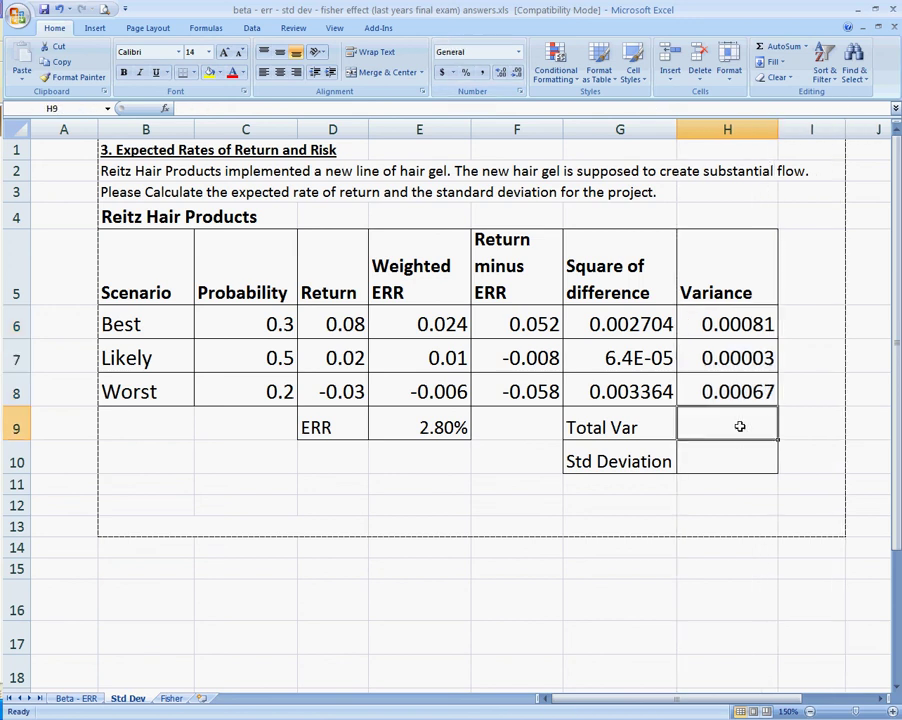
{"action": "type", "text": "=sum("}
{"action": "left_click_drag", "start_coordinate": [740, 393], "coordinate": [745, 318]}
{"action": "key", "text": "Return"}
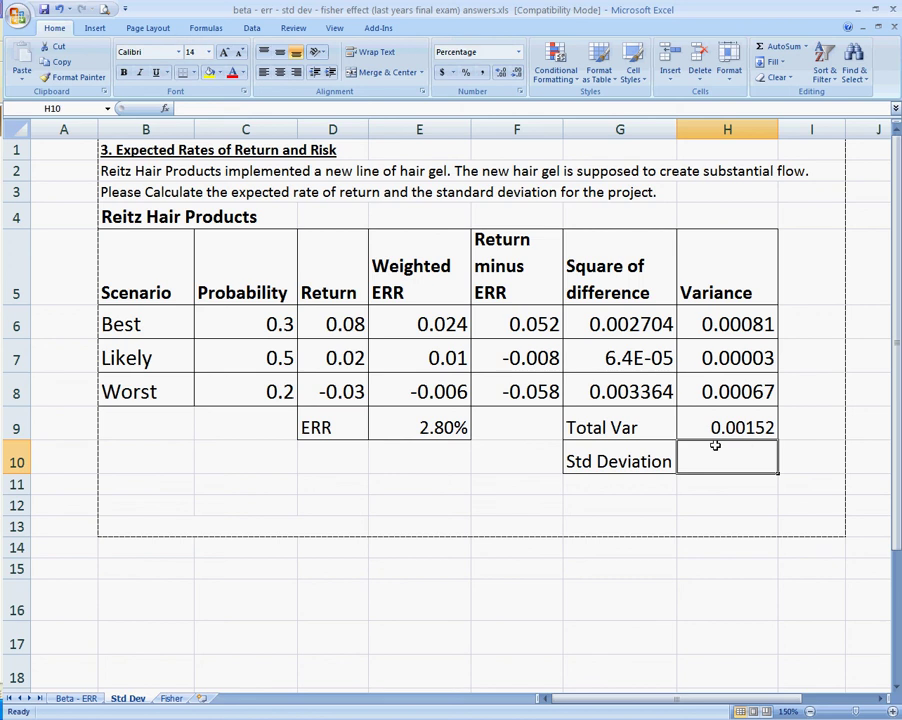
- Calculate the standard deviation in H10 with =SQRT(H9) and display the percentage to three decimals
{"action": "type", "text": "=sq"}
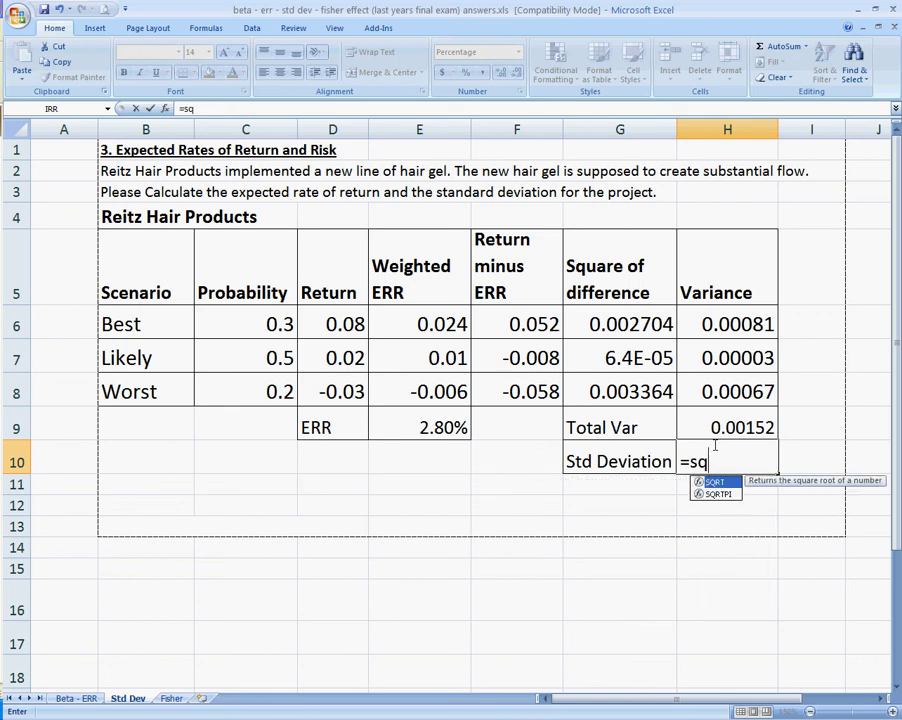
{"action": "type", "text": "rt("}
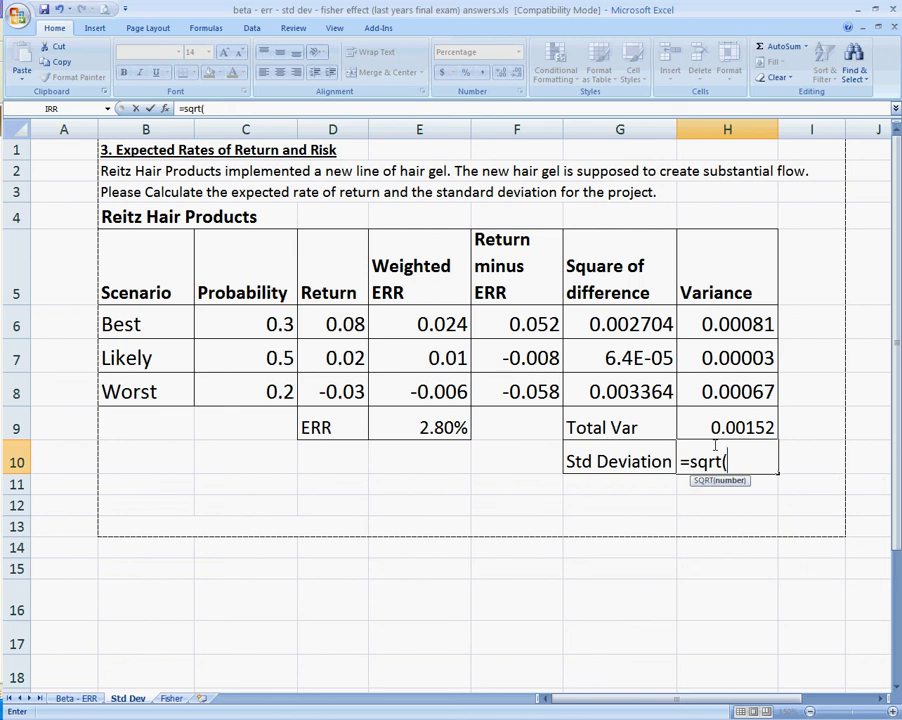
{"action": "type", "text": "H9)"}
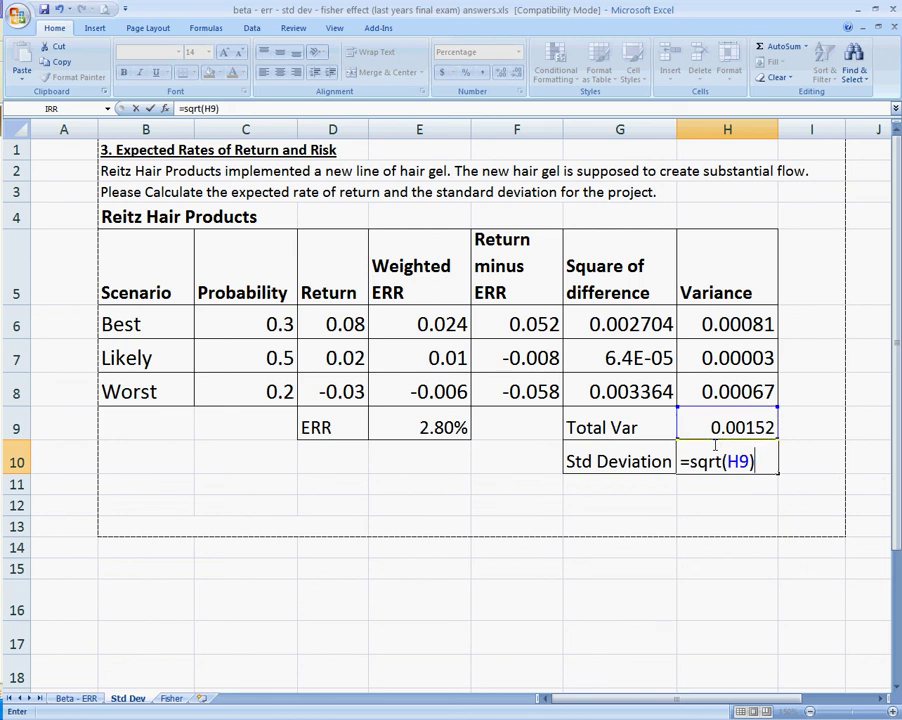
{"action": "key", "text": "Return"}
{"action": "left_click", "coordinate": [710, 446]}
{"action": "double_click", "coordinate": [500, 74]}
{"action": "left_click", "coordinate": [500, 74]}
{"action": "left_click", "coordinate": [588, 502]}
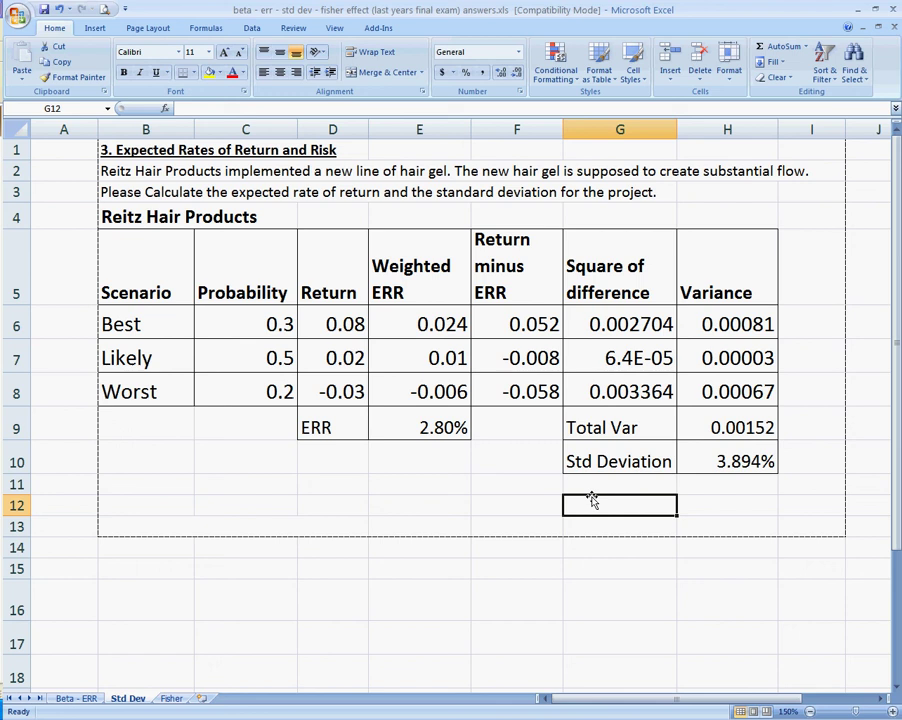
- Calculate the upper bound of the expected return range in F12 as ERR plus standard deviation with =E9+H10
{"action": "left_click", "coordinate": [421, 437]}
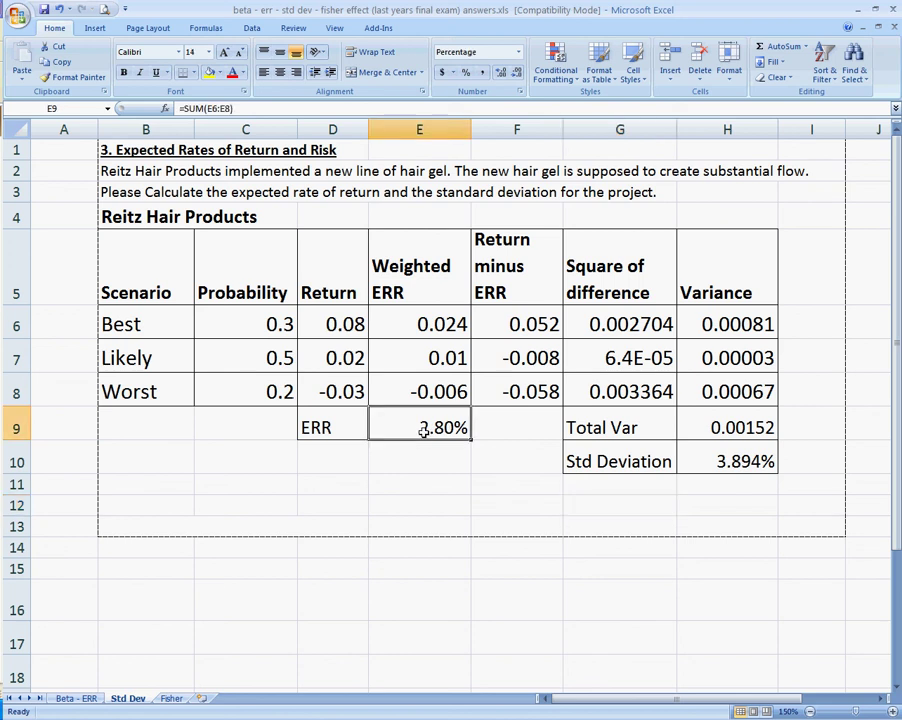
{"action": "left_click", "coordinate": [526, 494]}
{"action": "left_click", "coordinate": [543, 508]}
{"action": "type", "text": "="}
{"action": "key", "text": "Up"}
{"action": "key", "text": "Up"}
{"action": "key", "text": "Up"}
{"action": "key", "text": "Left"}
{"action": "type", "text": "+"}
{"action": "left_click", "coordinate": [716, 458]}
{"action": "key", "text": "Return"}
- Calculate the lower bound in F13 as ERR minus standard deviation with =E9-H10, and select both bounds in F12:F13
{"action": "type", "text": "="}
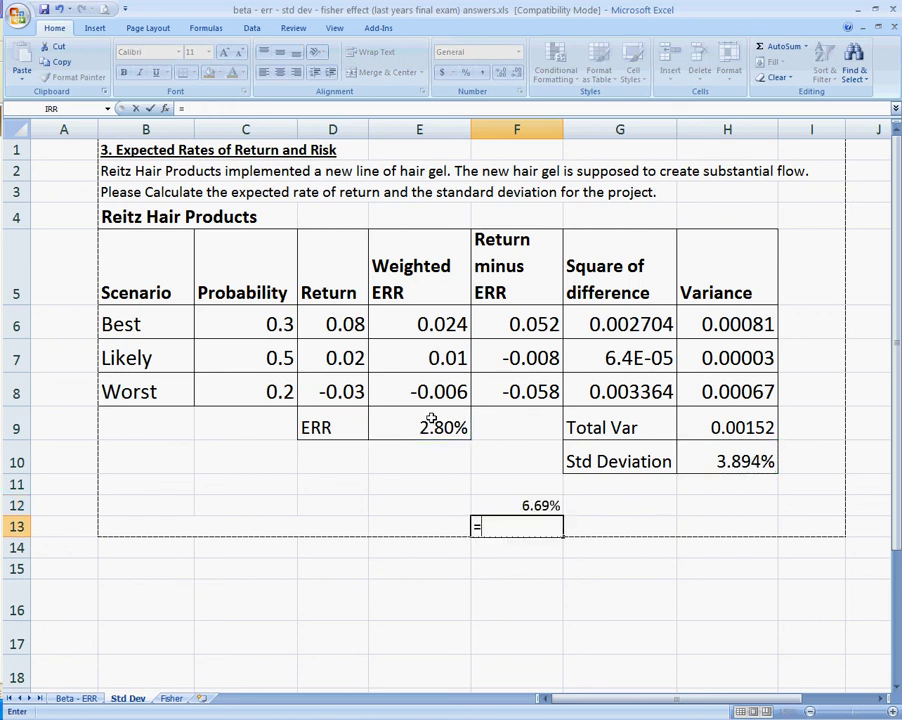
{"action": "left_click", "coordinate": [428, 427]}
{"action": "type", "text": "-"}
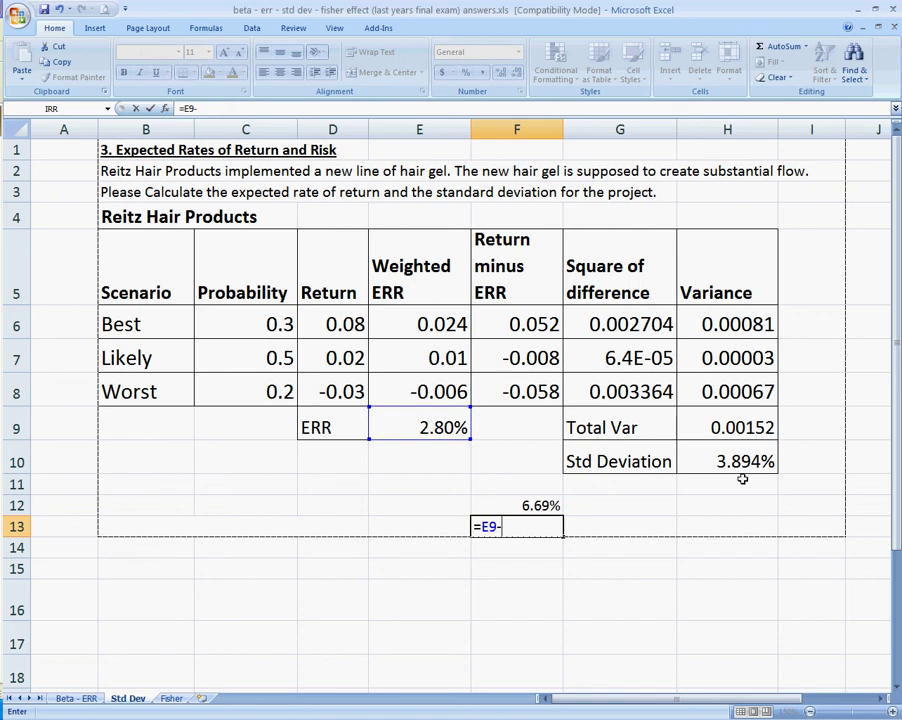
{"action": "left_click", "coordinate": [740, 458]}
{"action": "key", "text": "Return"}
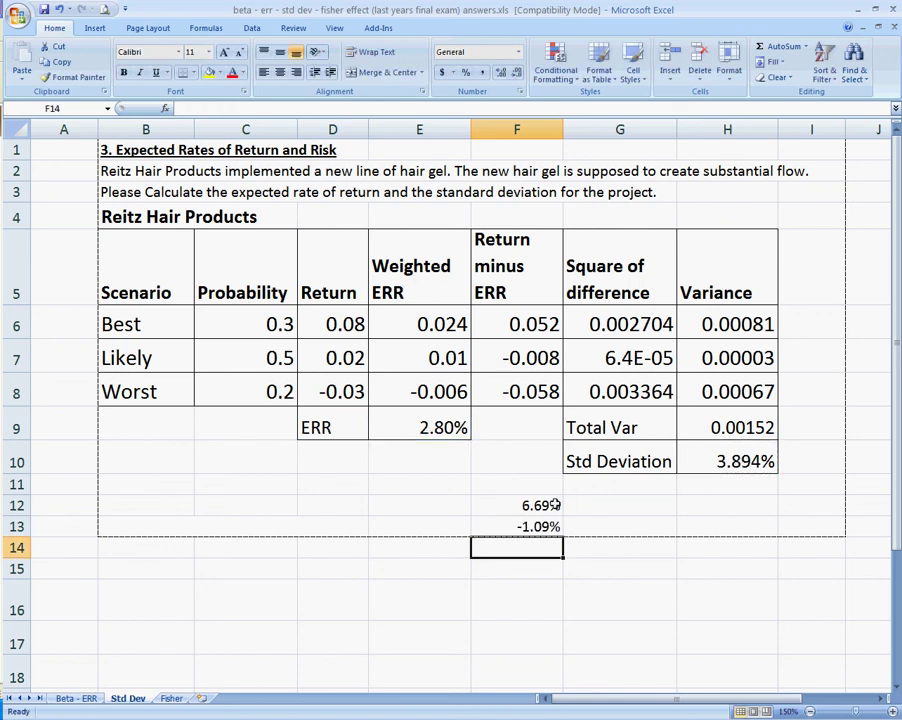
{"action": "left_click_drag", "start_coordinate": [507, 504], "coordinate": [471, 520]}
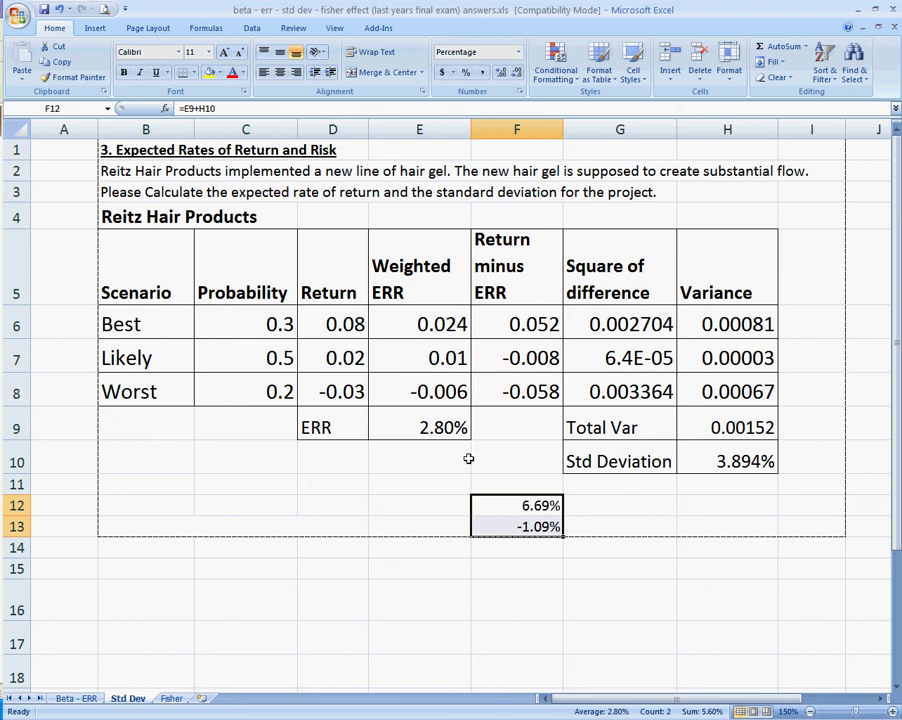